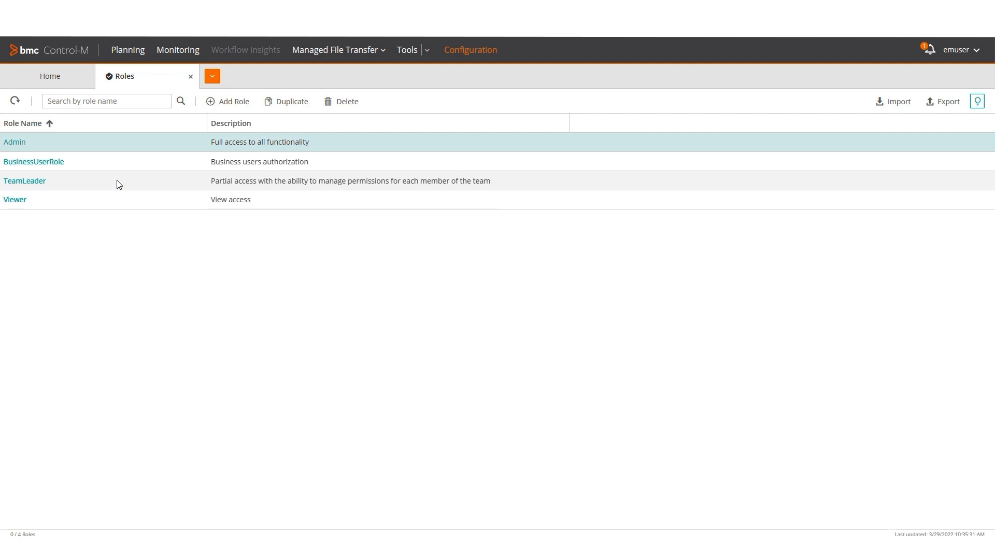
- Duplicate the TeamLeader role and name the copy DataProcessing
{"action": "left_click", "coordinate": [117, 181]}
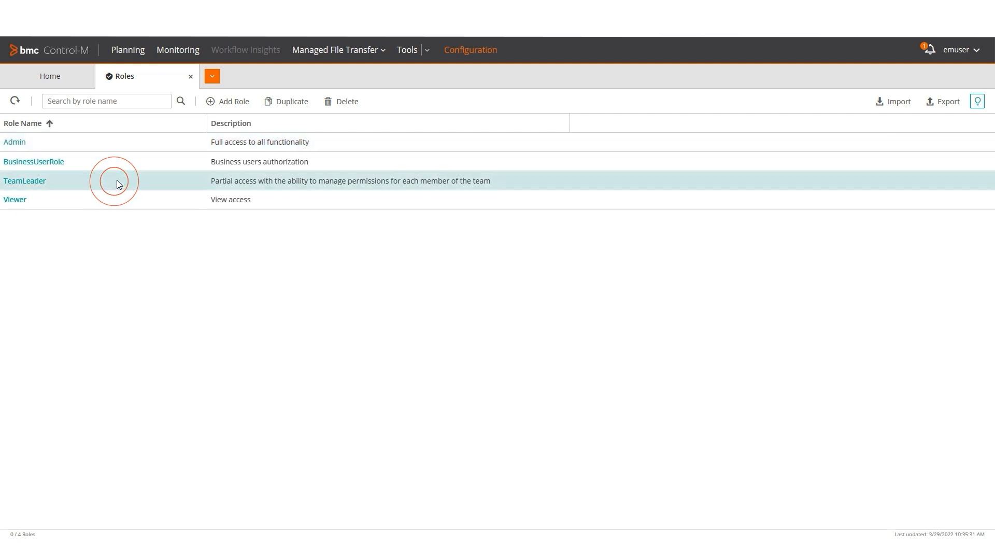
{"action": "left_click", "coordinate": [297, 103]}
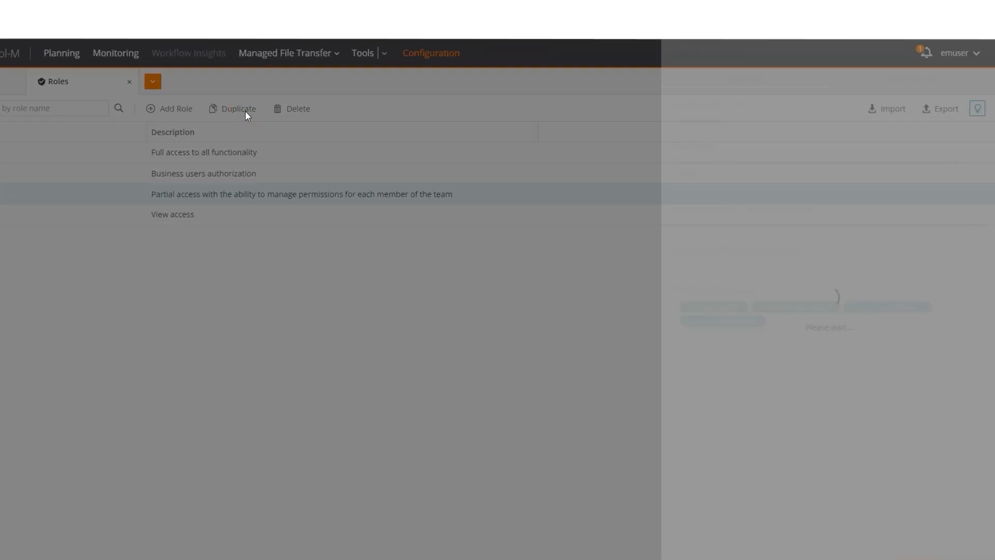
{"action": "left_click", "coordinate": [711, 133]}
{"action": "key", "text": "ctrl+a"}
{"action": "key", "text": "BackSpace"}
{"action": "type", "text": "DataProcessing"}
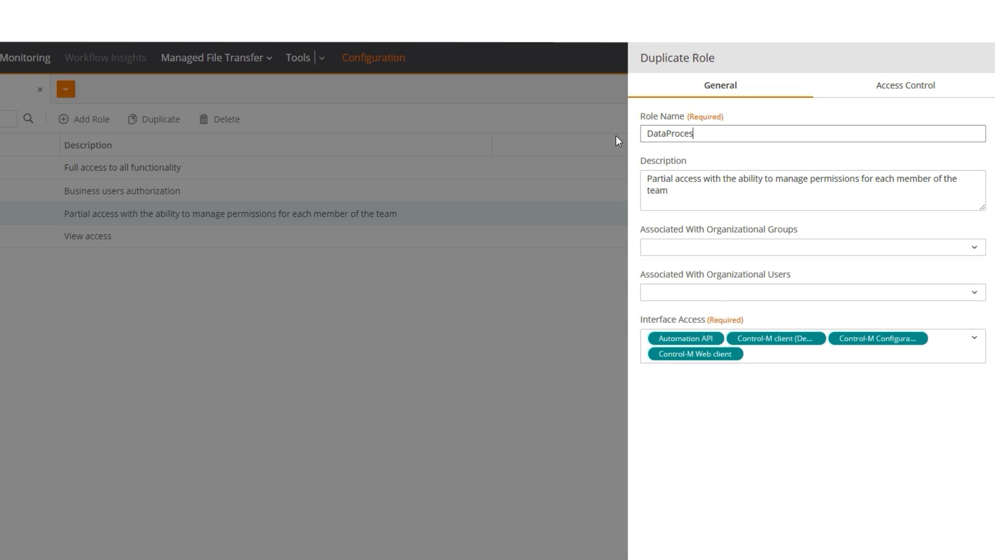
- Describe it as 'Authorization for Data Processing Team' and remove Control-M client and Automation API interface access
{"action": "left_click", "coordinate": [673, 189]}
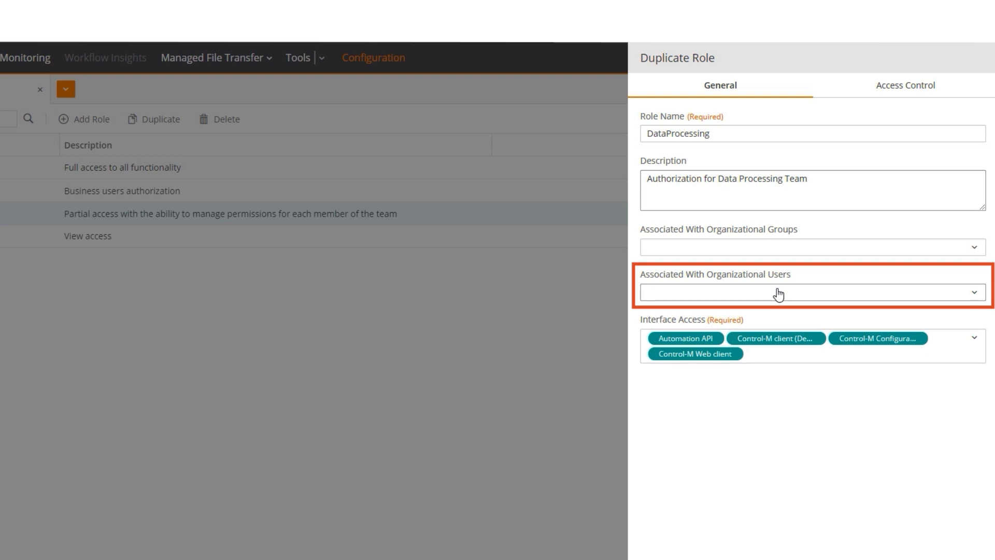
{"action": "left_click", "coordinate": [818, 339]}
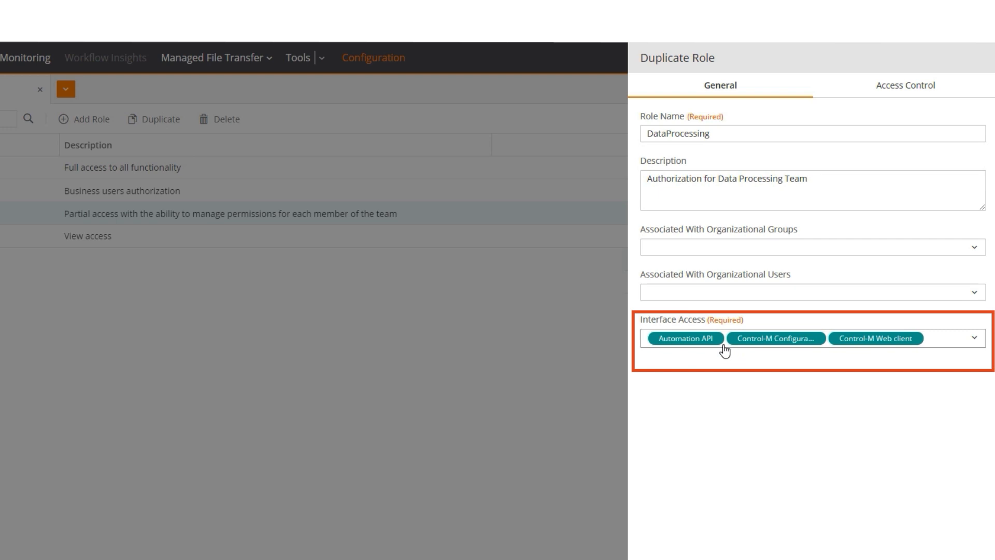
{"action": "left_click", "coordinate": [717, 339]}
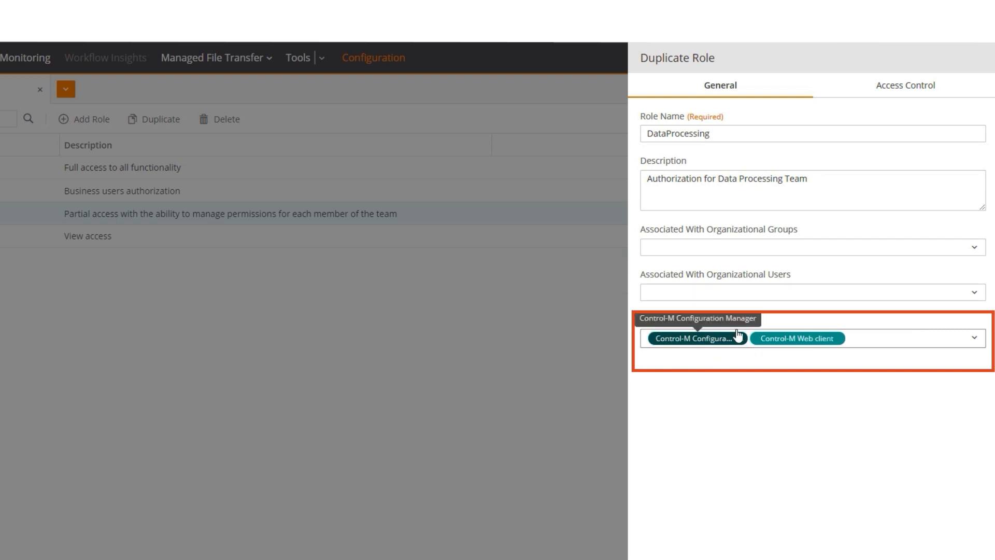
{"action": "left_click", "coordinate": [899, 88]}
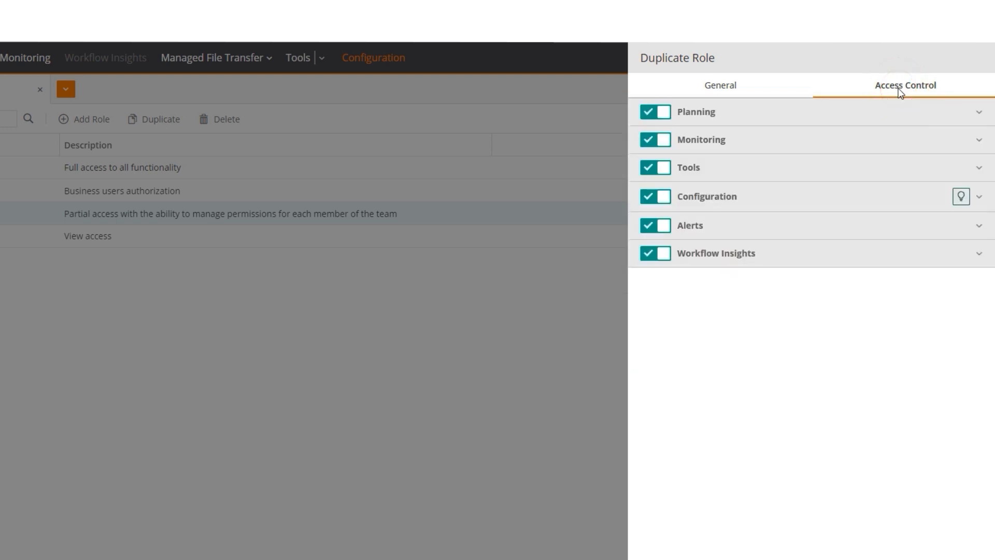
- Change the Planning Folders and Jobs rule's folder name from '*' to DP*, with Update access and Run permission
{"action": "left_click", "coordinate": [876, 111]}
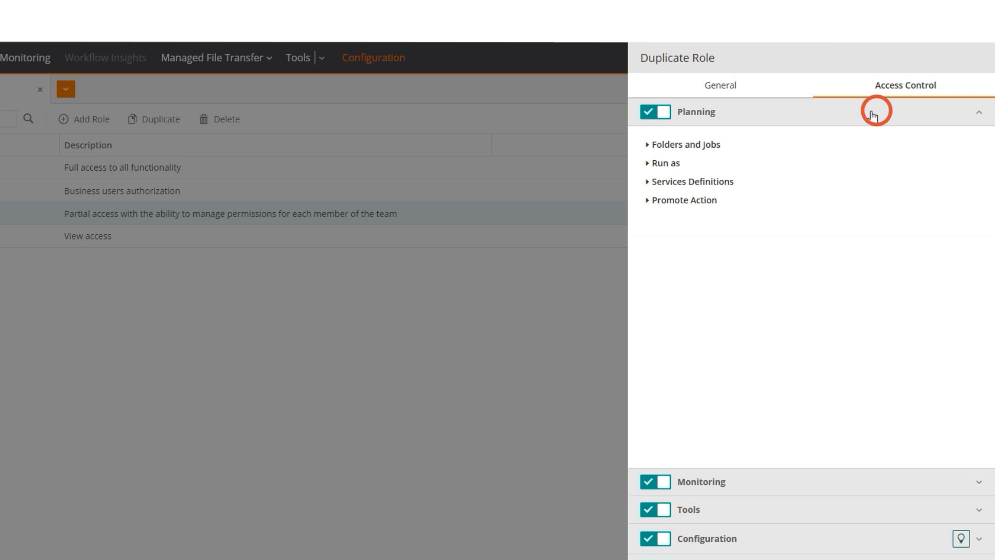
{"action": "left_click", "coordinate": [647, 146]}
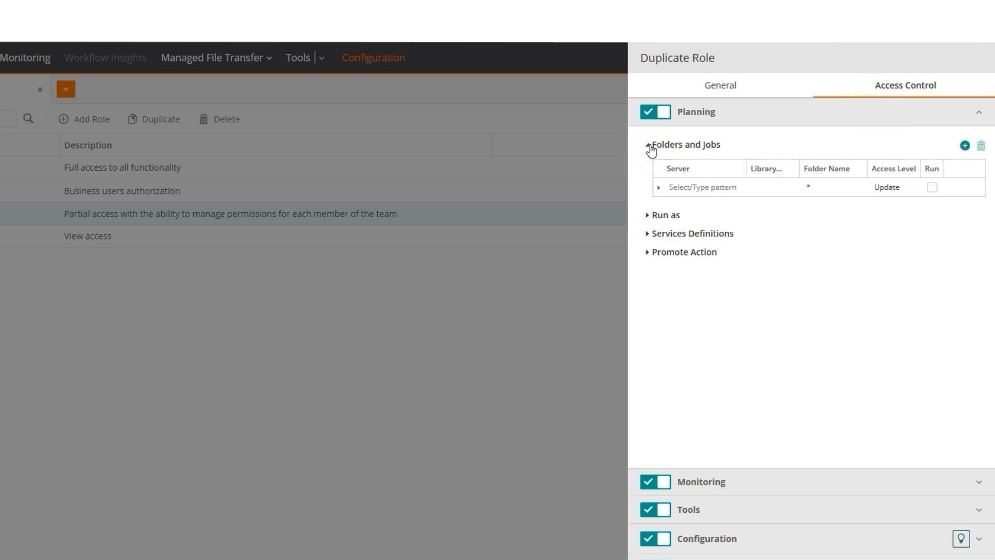
{"action": "left_click", "coordinate": [810, 187]}
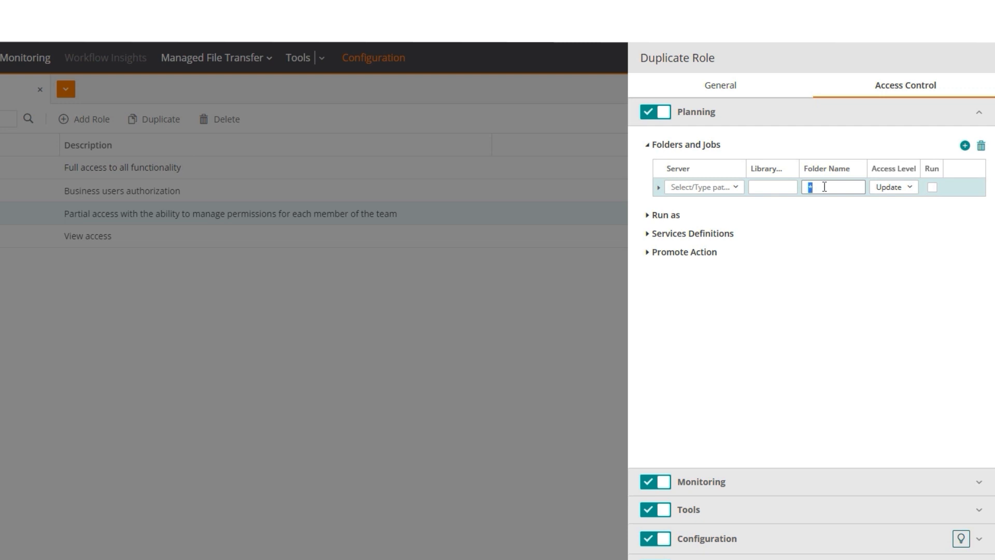
{"action": "type", "text": "DP*"}
{"action": "left_click", "coordinate": [910, 188]}
{"action": "left_click", "coordinate": [709, 486]}
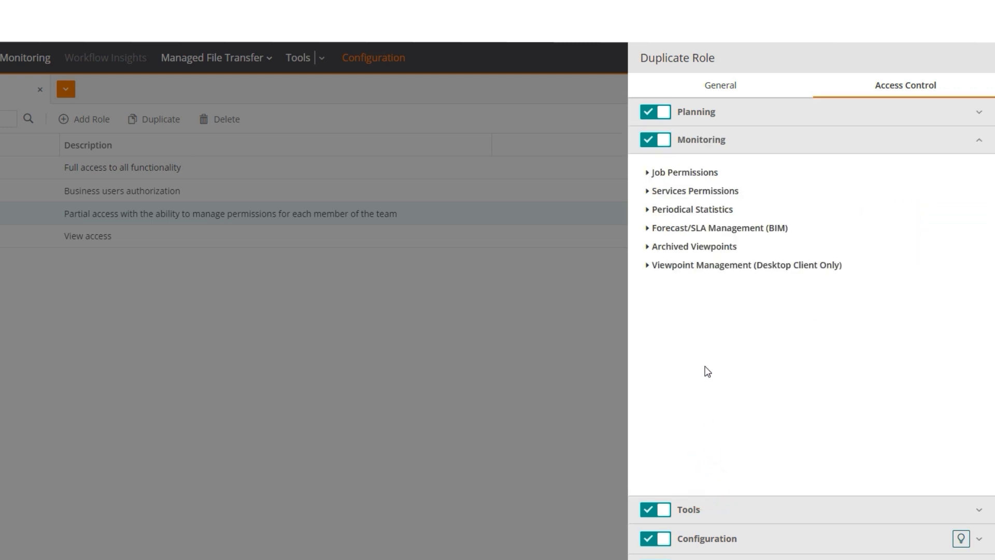
- Review the Monitoring Job Permissions access level, keeping all Actions and View rights
{"action": "left_click", "coordinate": [696, 176]}
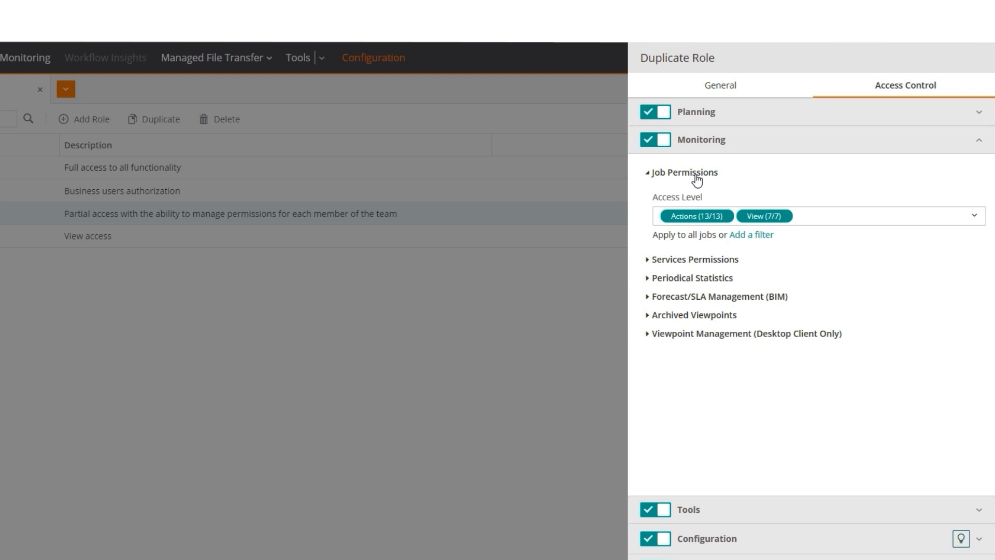
{"action": "left_click", "coordinate": [974, 217]}
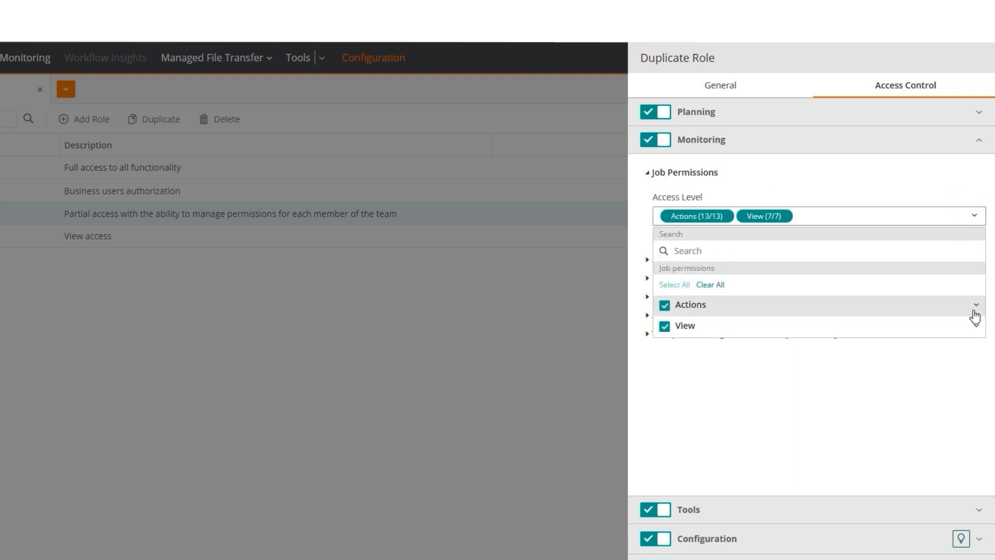
{"action": "left_click", "coordinate": [978, 311]}
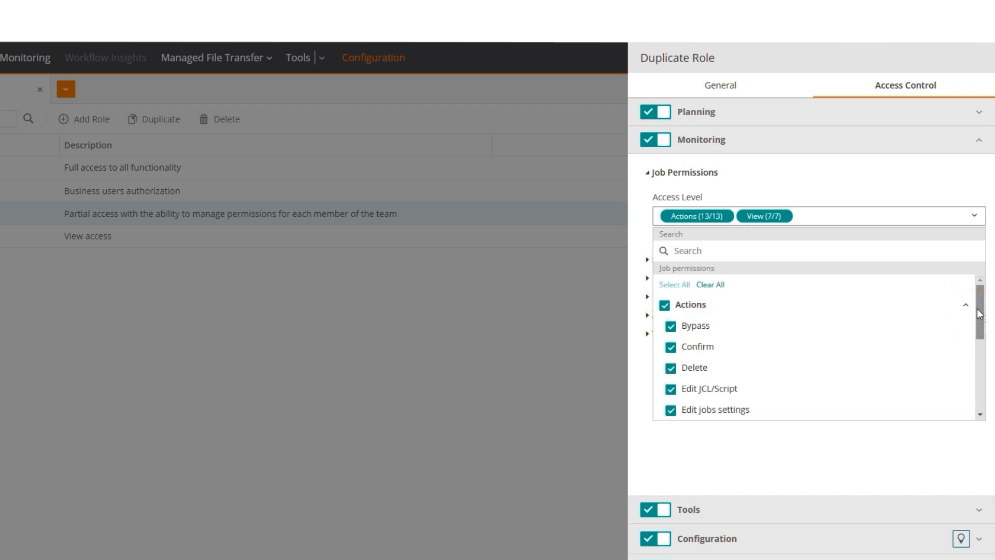
{"action": "left_click_drag", "start_coordinate": [980, 319], "coordinate": [977, 406]}
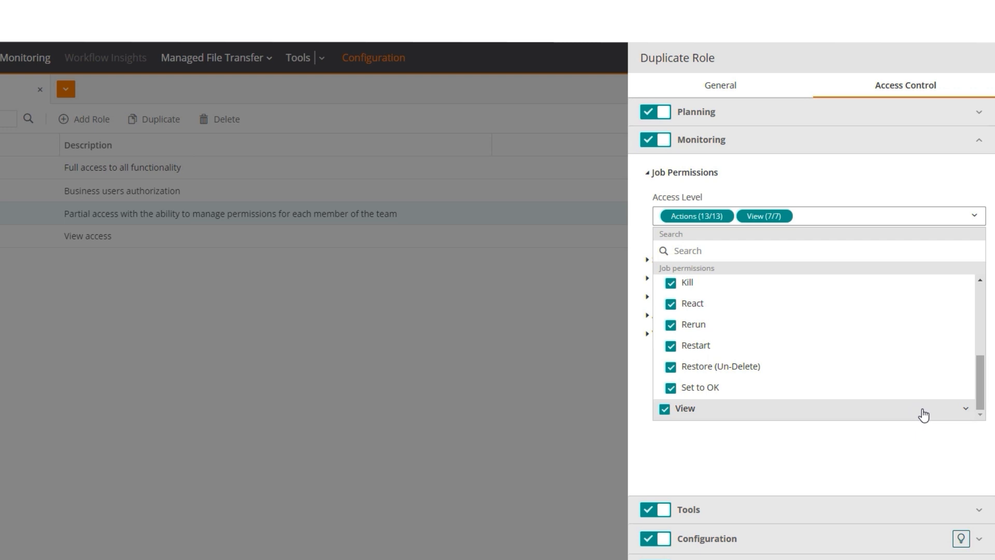
{"action": "left_click", "coordinate": [966, 413]}
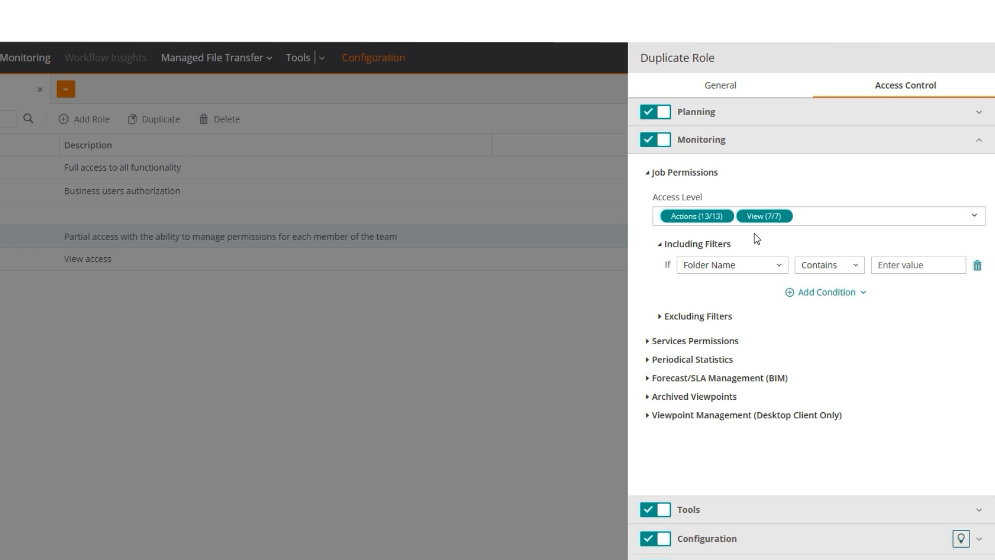
- Add a filter limiting job permissions to folder names starting with DP
{"action": "left_click", "coordinate": [855, 264]}
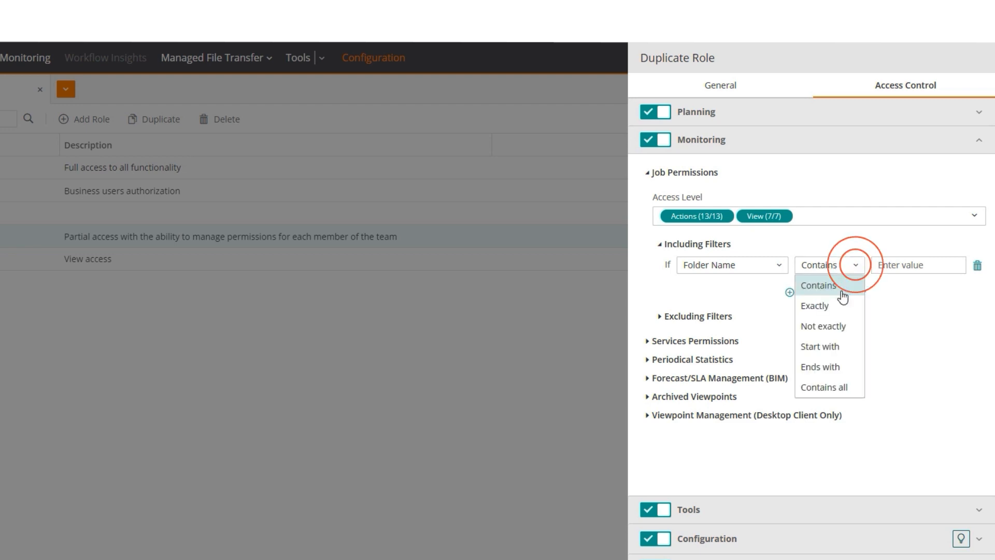
{"action": "left_click", "coordinate": [833, 346]}
{"action": "left_click", "coordinate": [906, 267]}
{"action": "type", "text": "DP"}
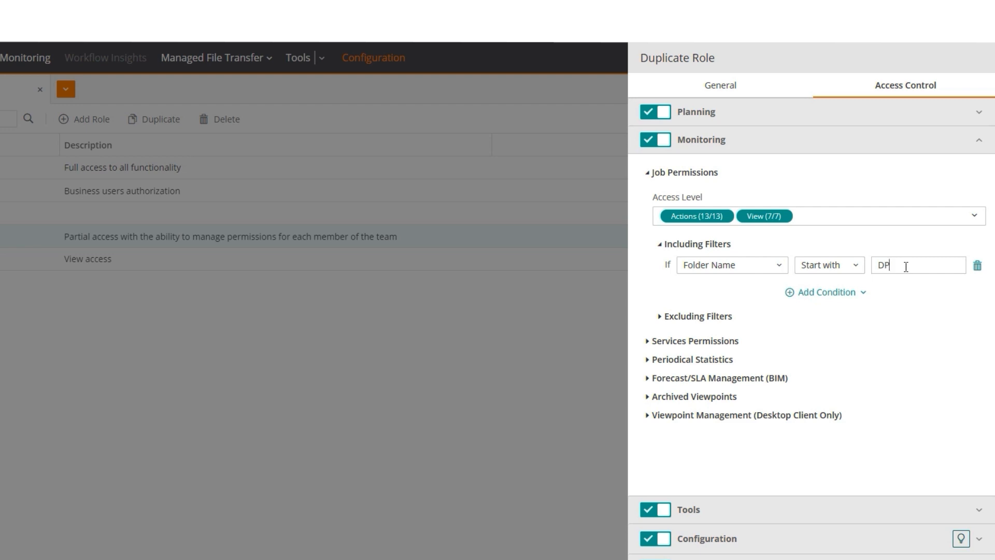
{"action": "left_click", "coordinate": [806, 510]}
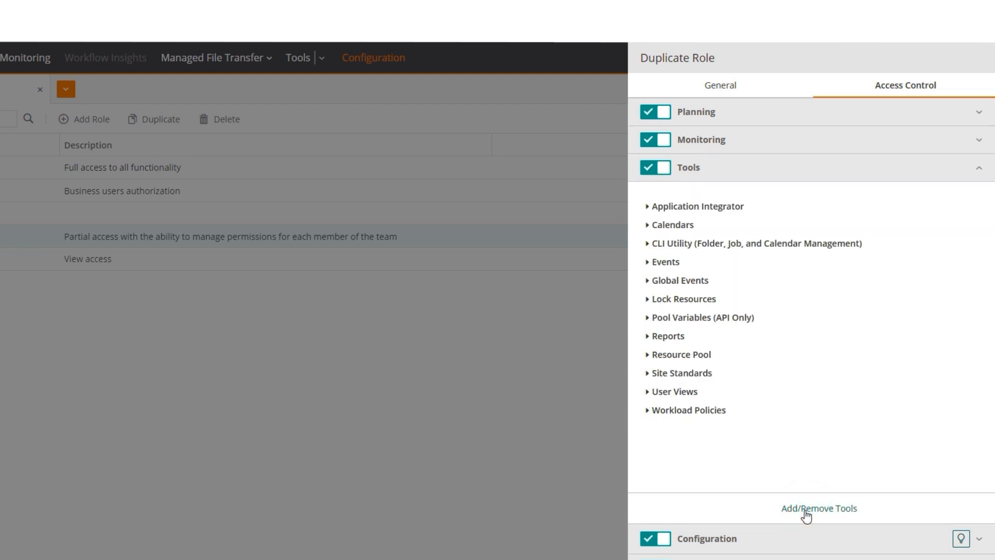
- Set Application Integrator access to None
{"action": "left_click", "coordinate": [738, 208]}
{"action": "left_click", "coordinate": [722, 249]}
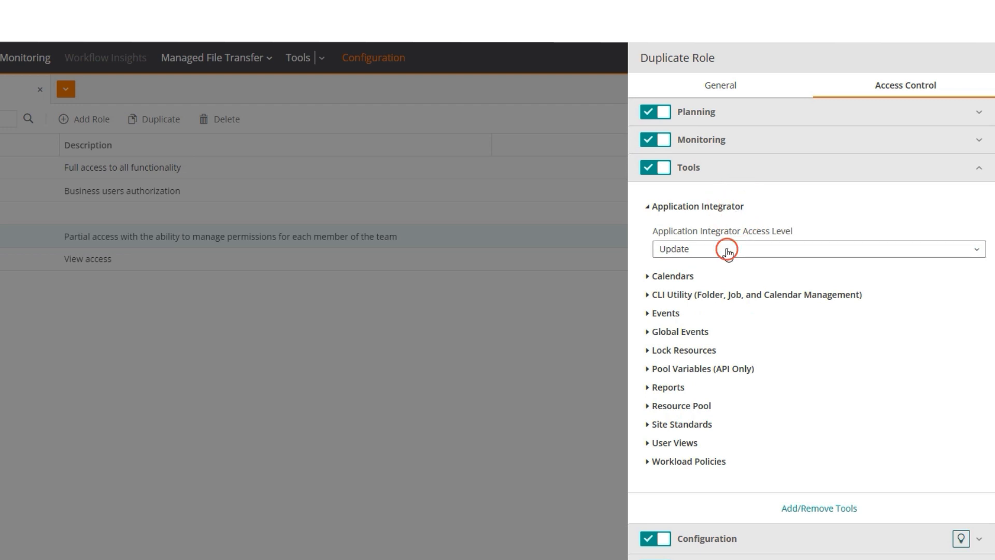
{"action": "left_click", "coordinate": [715, 268]}
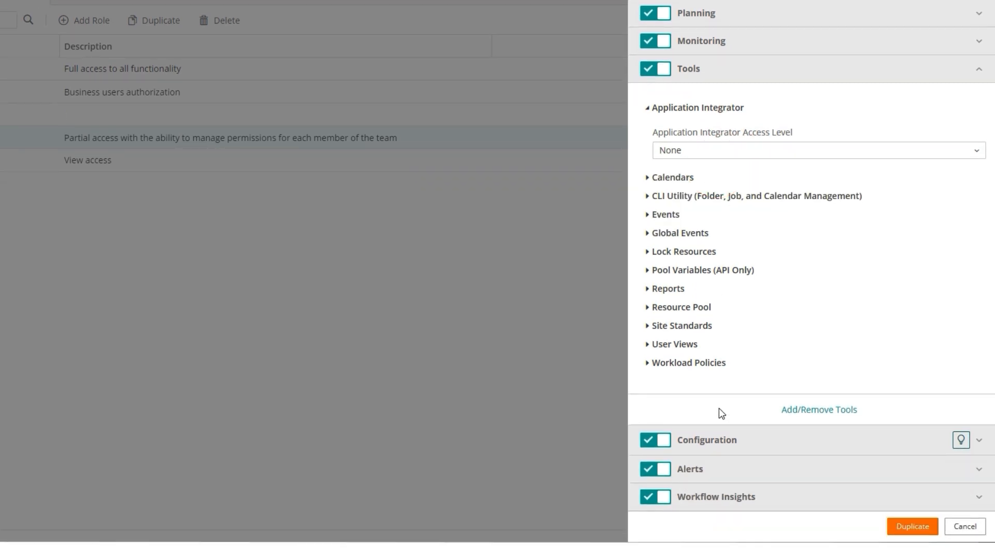
- Give the Configuration Agents rule host group tag DP_TAG with Full access
{"action": "left_click", "coordinate": [717, 439]}
{"action": "left_click", "coordinate": [679, 255]}
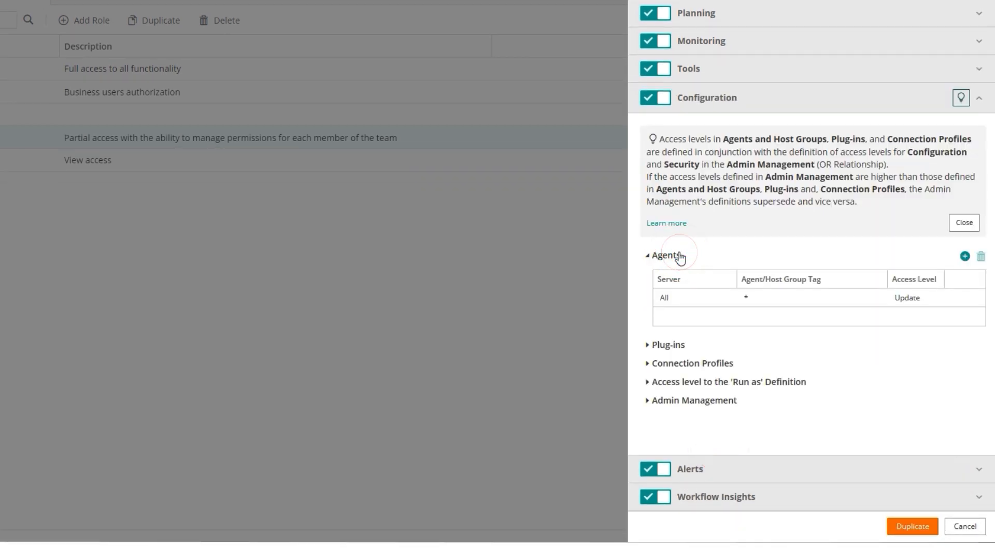
{"action": "left_click", "coordinate": [748, 299]}
{"action": "type", "text": "DP_TAG"}
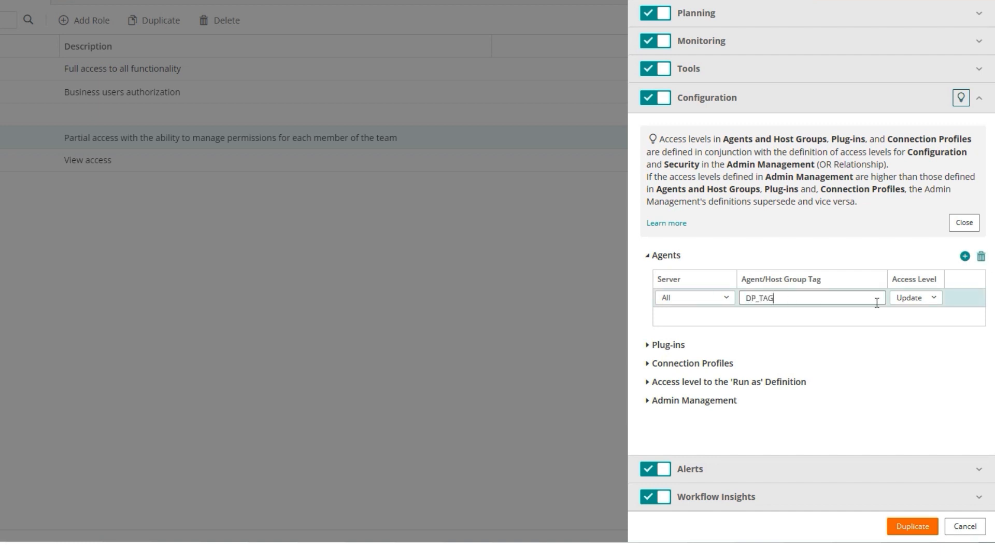
{"action": "left_click", "coordinate": [933, 300]}
{"action": "left_click", "coordinate": [911, 357]}
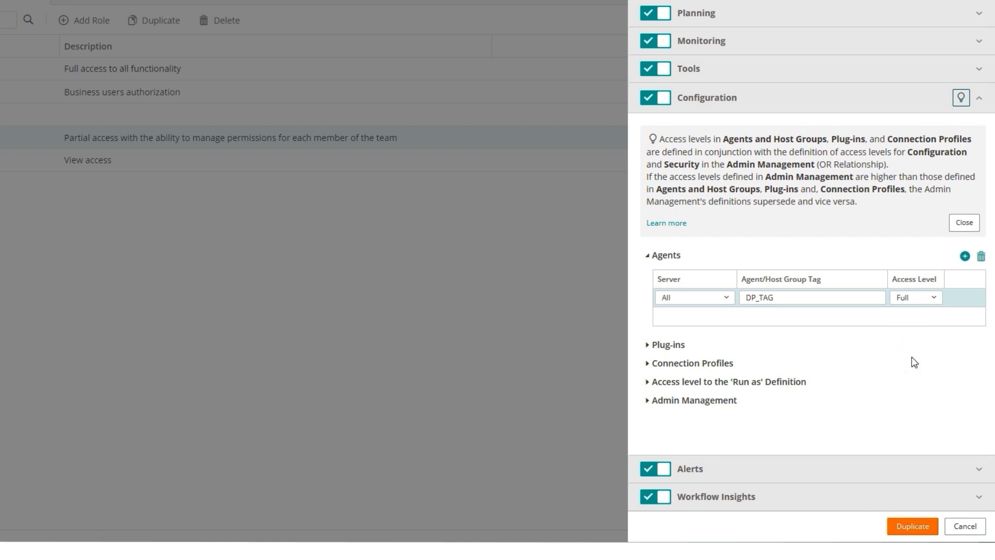
{"action": "left_click", "coordinate": [821, 467]}
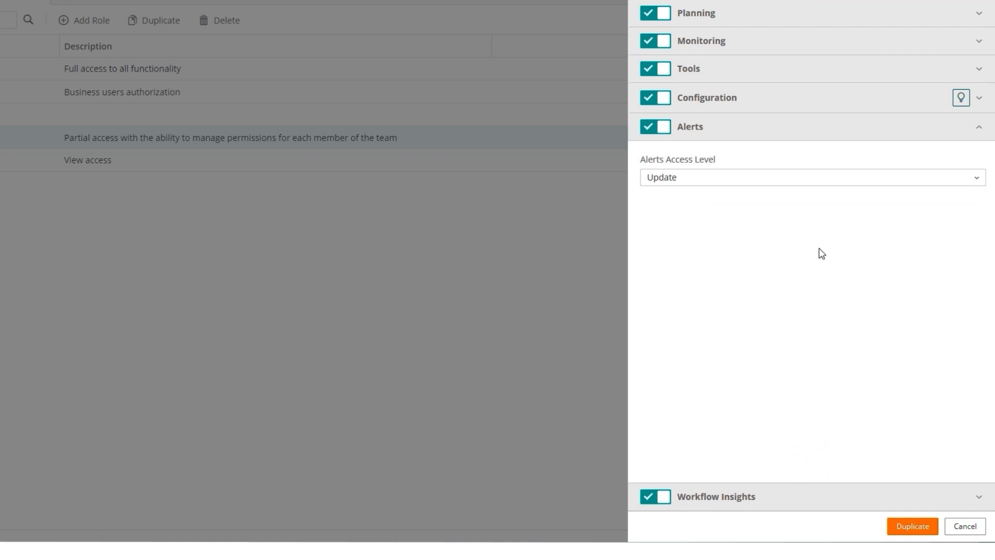
- Keep Alerts access at Update and create the duplicated DataProcessing role
{"action": "left_click", "coordinate": [822, 177]}
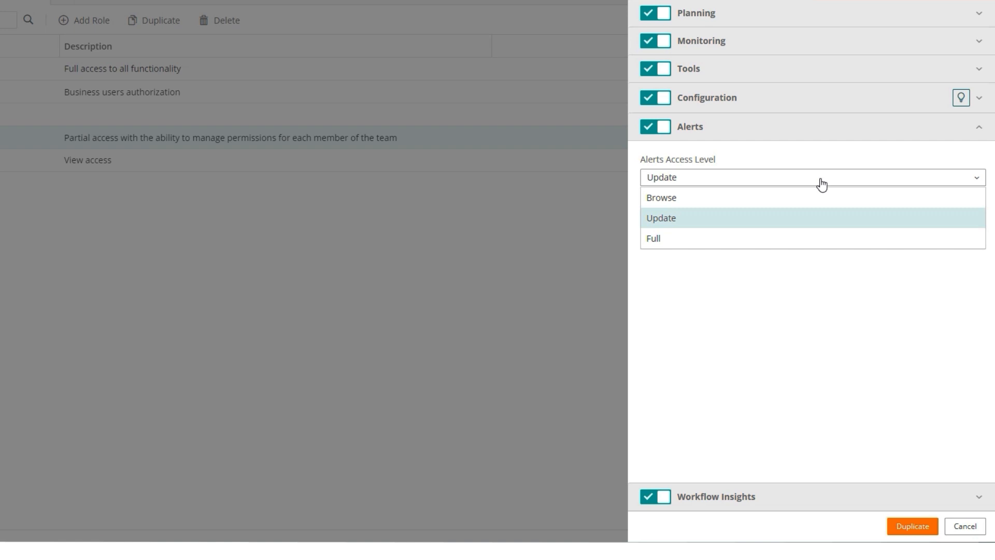
{"action": "left_click", "coordinate": [800, 218]}
{"action": "left_click", "coordinate": [757, 496]}
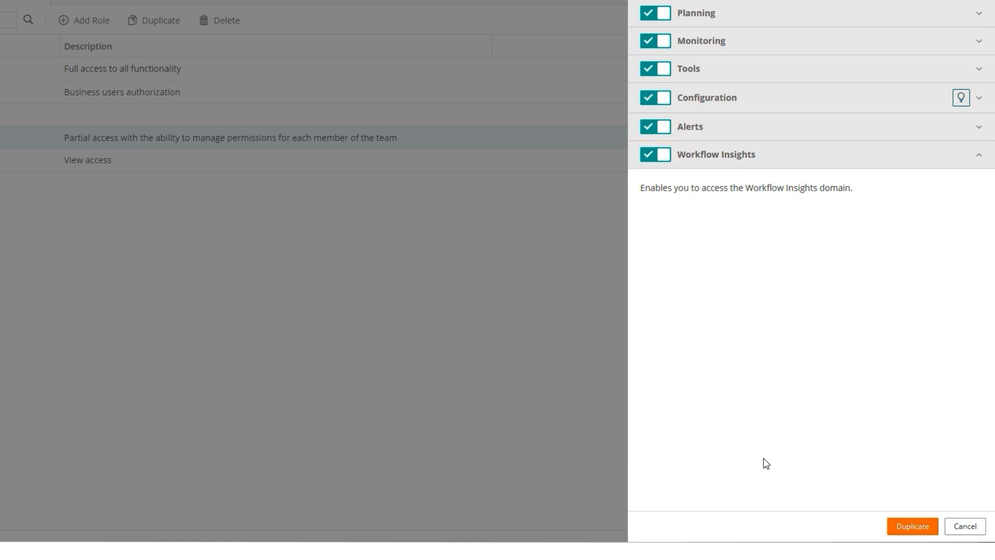
{"action": "left_click", "coordinate": [907, 527]}
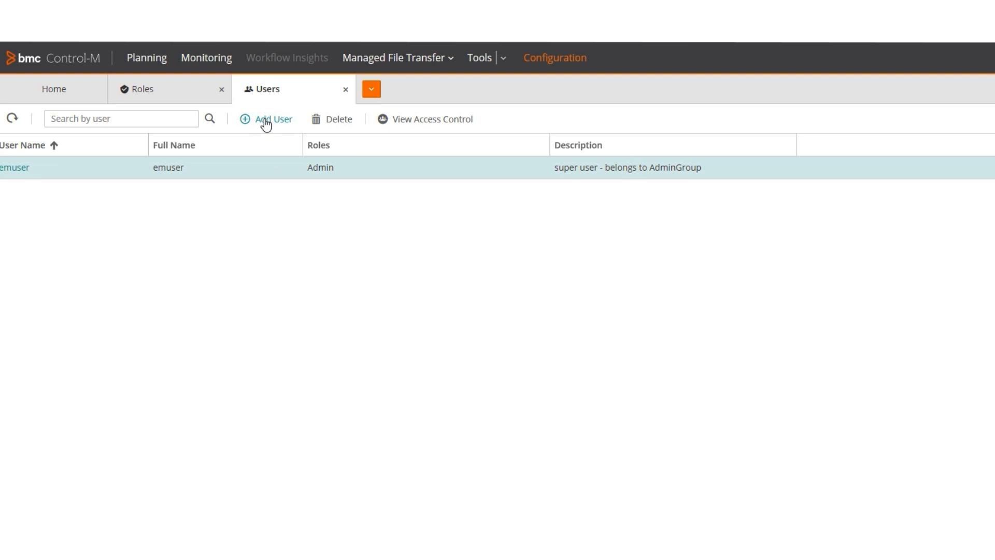
- Add a new user with their user name and full name, assigned the DataProcessing role
{"action": "left_click", "coordinate": [265, 120]}
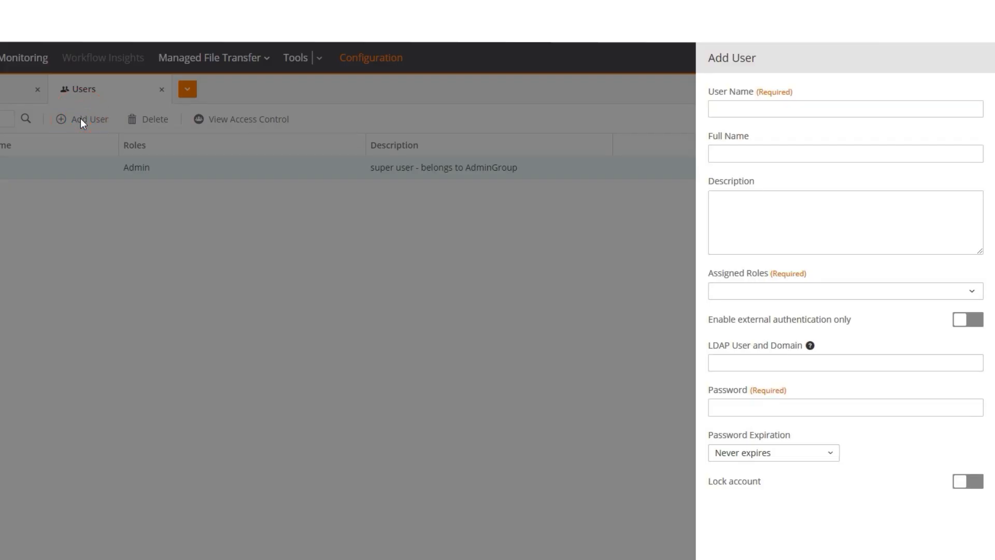
{"action": "left_click", "coordinate": [755, 106]}
{"action": "type", "text": "JoeSmith"}
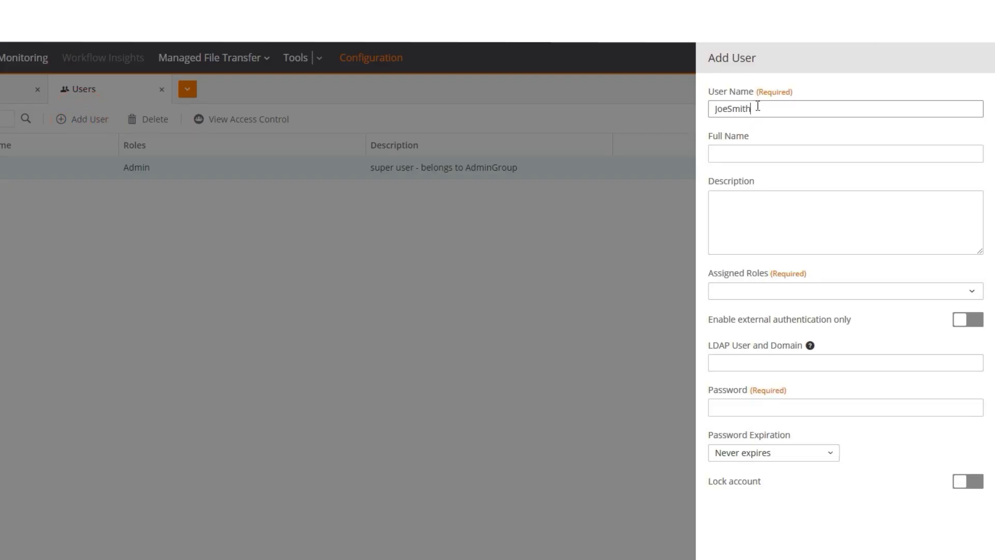
{"action": "left_click", "coordinate": [751, 152]}
{"action": "type", "text": "JoeSmith"}
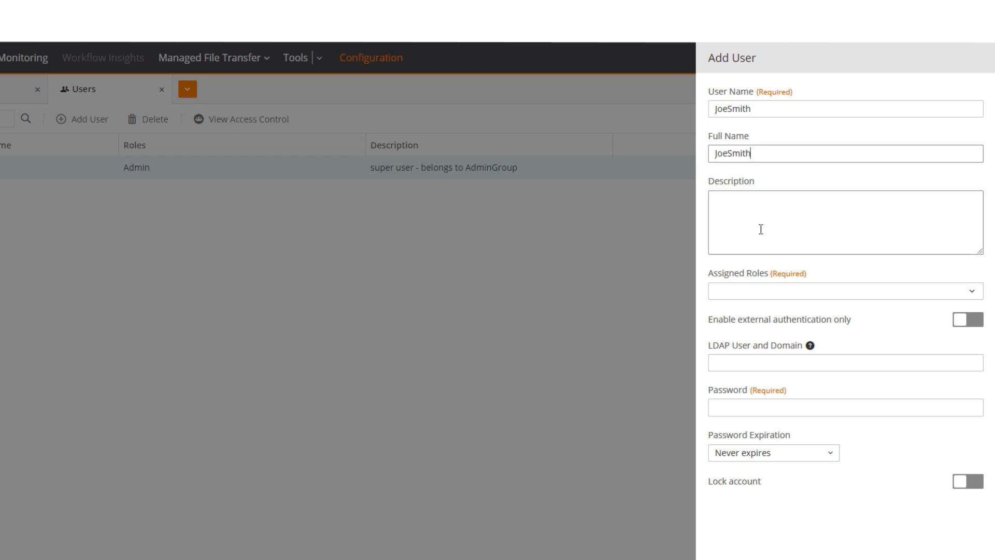
{"action": "left_click", "coordinate": [762, 290]}
{"action": "left_click", "coordinate": [770, 422]}
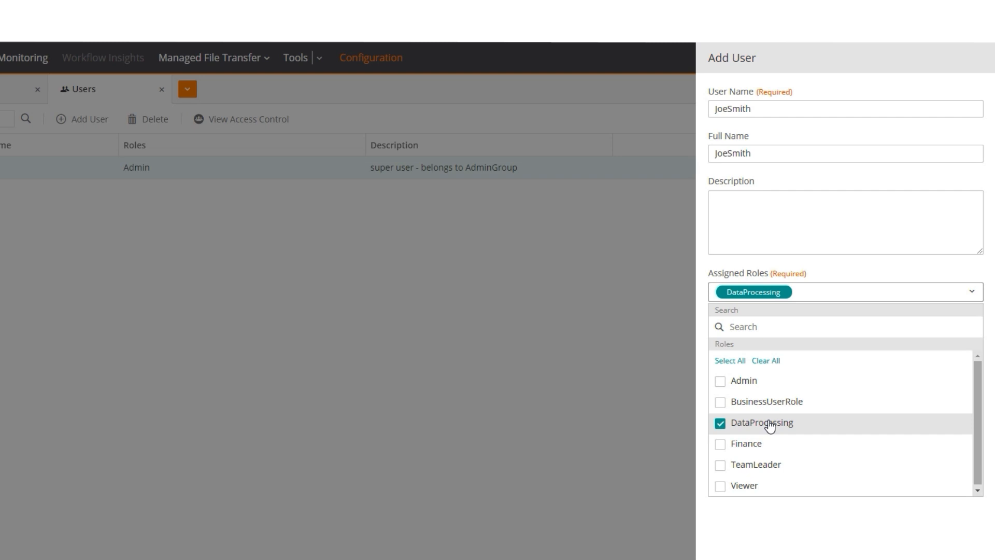
{"action": "left_click", "coordinate": [784, 523]}
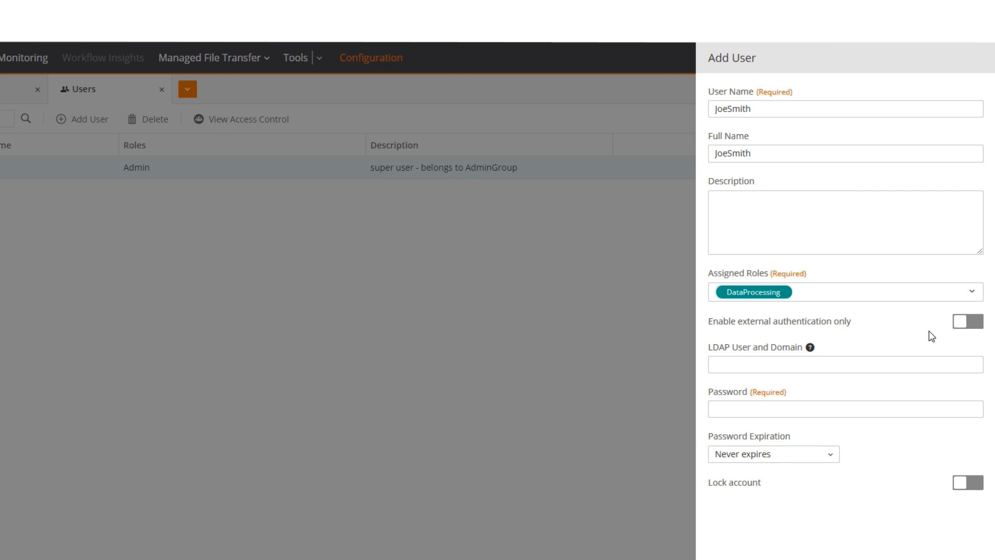
{"action": "left_click", "coordinate": [971, 321]}
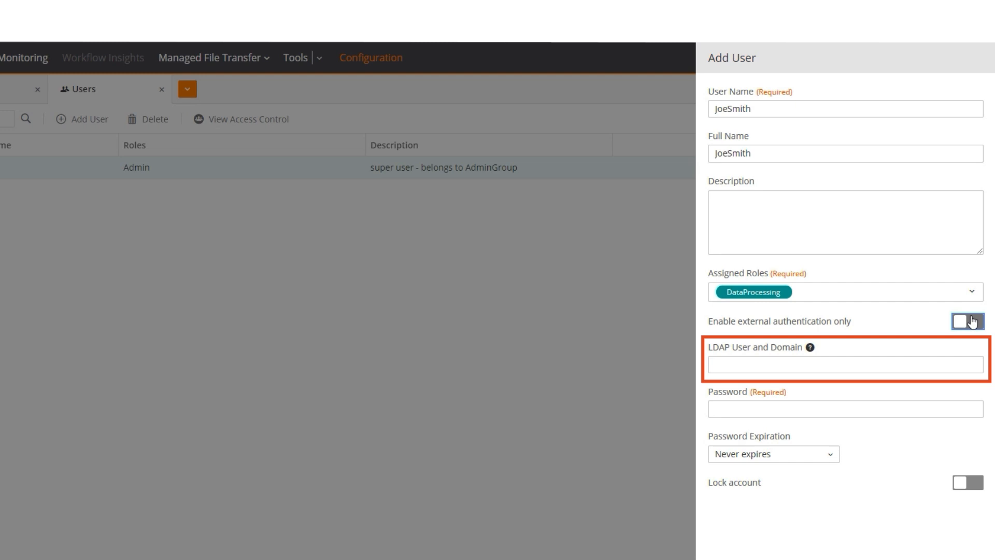
- Set the user's password with a custom 90-day expiry, lock the account, and save
{"action": "left_click", "coordinate": [777, 410]}
{"action": "type", "text": "ControlM@123"}
{"action": "left_click", "coordinate": [807, 458]}
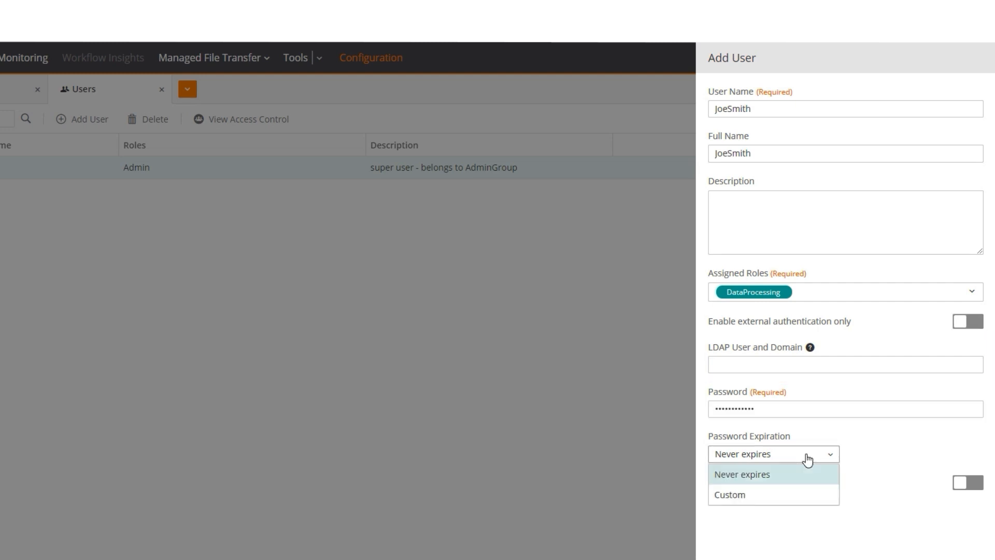
{"action": "left_click", "coordinate": [775, 495]}
{"action": "left_click", "coordinate": [886, 452]}
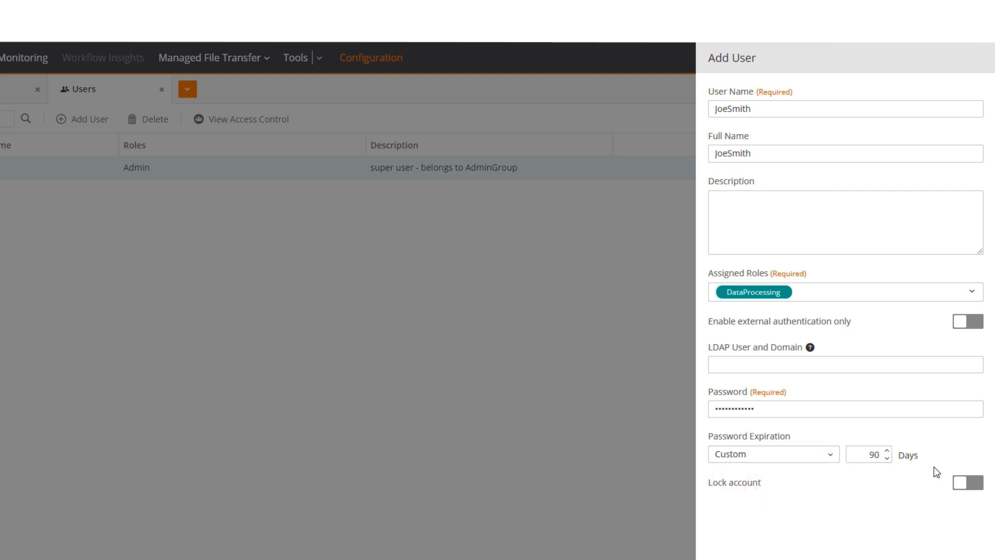
{"action": "left_click", "coordinate": [958, 483]}
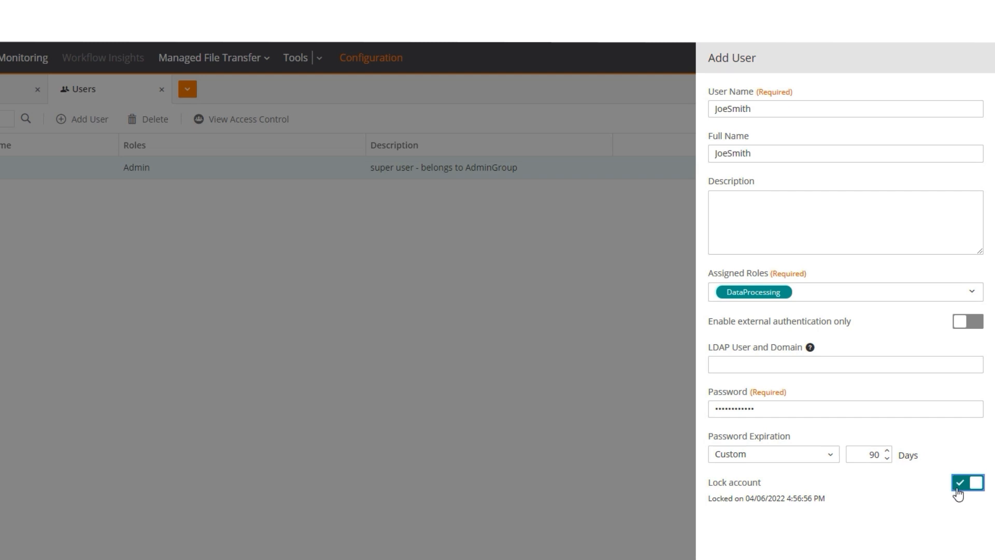
{"action": "left_click", "coordinate": [934, 526]}
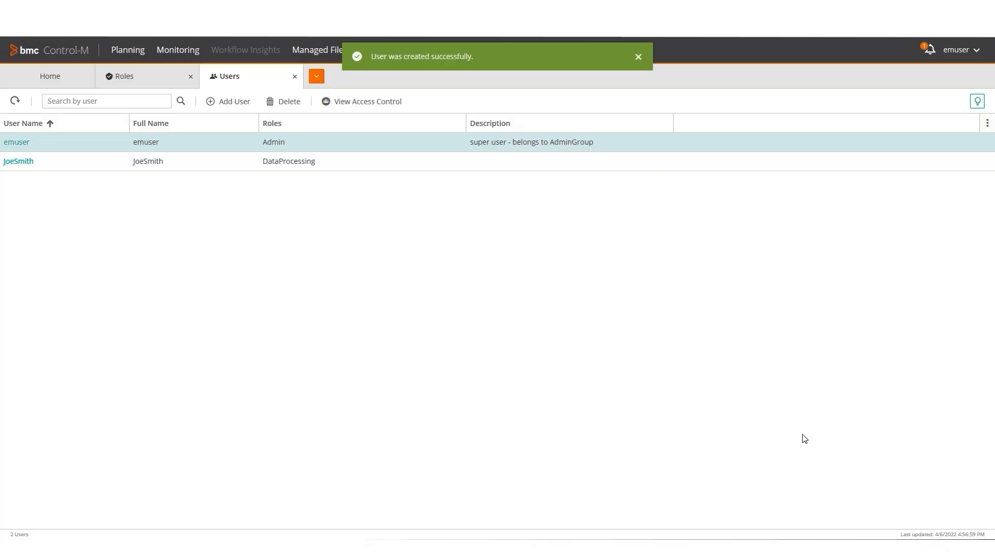